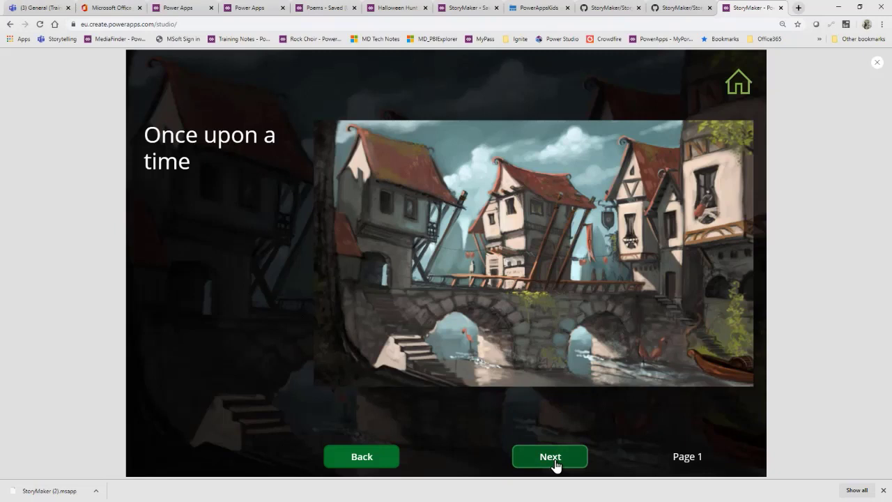
Step: Preview the story from page 1 to page 3, playing and pausing the sound on page 2
left_click(555, 464)
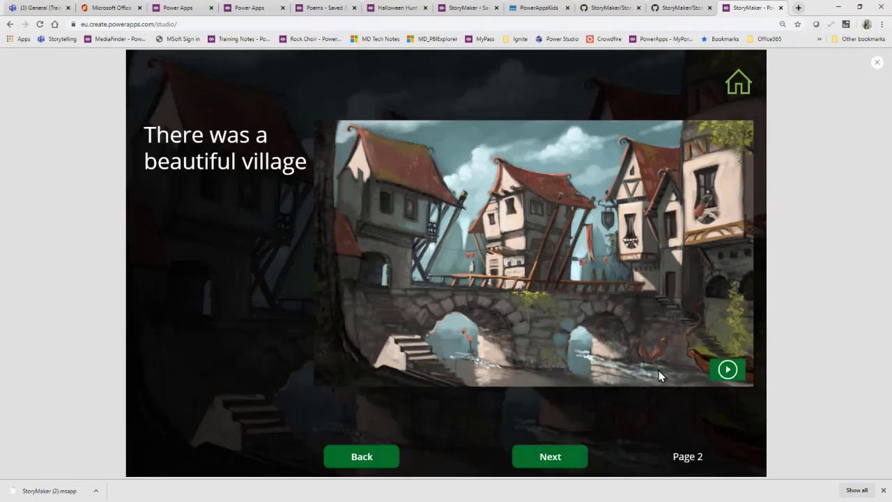
left_click(727, 370)
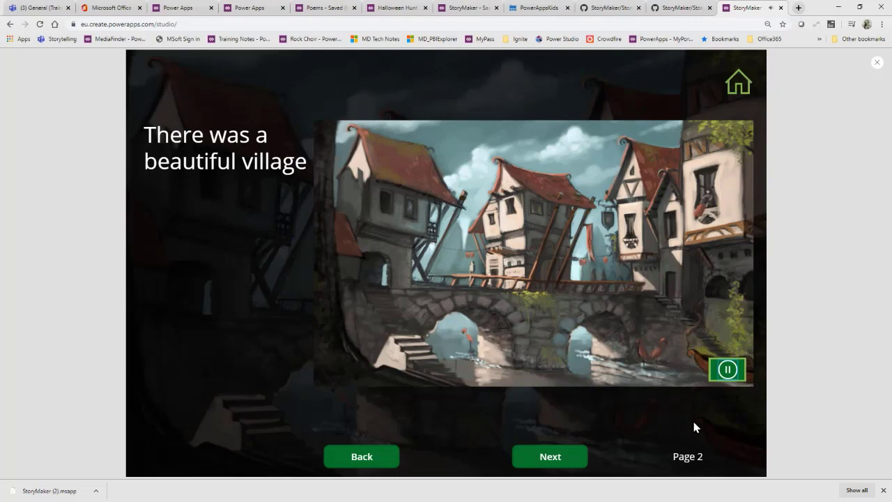
left_click(728, 376)
left_click(549, 458)
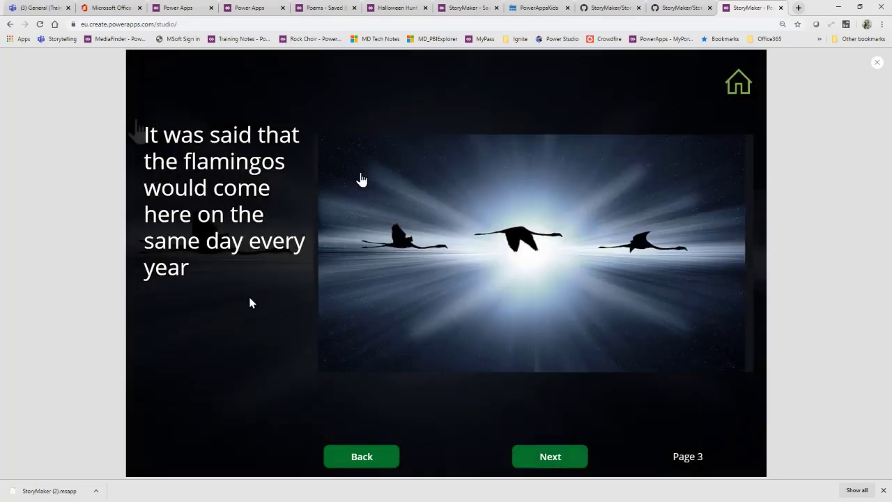
Step: Continue the story preview to page 7, starting the sound on page 5 and pausing it on page 6
left_click(547, 462)
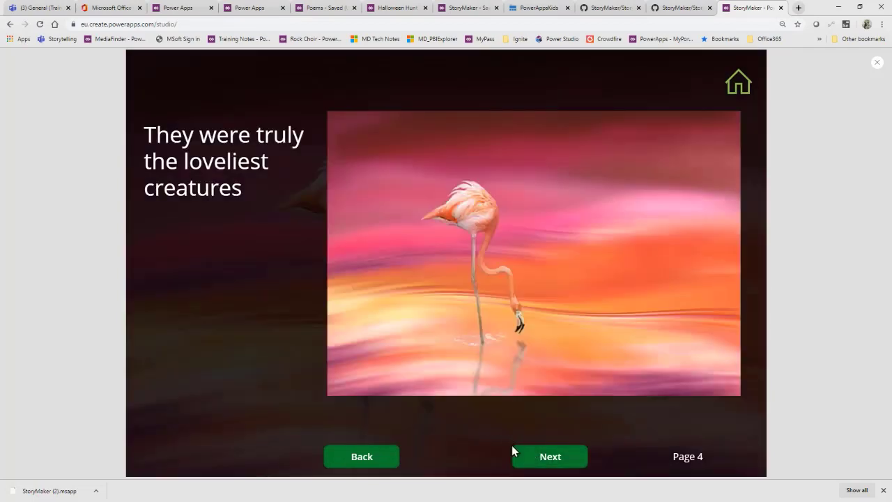
left_click(539, 462)
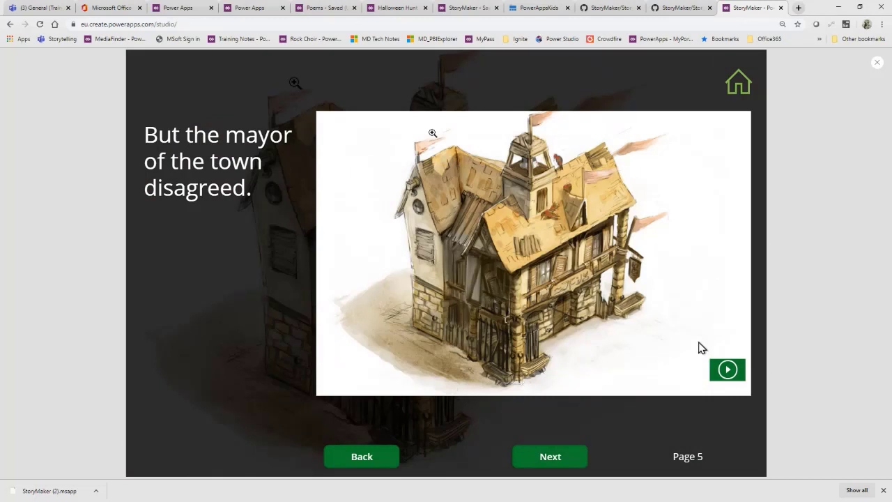
left_click(727, 369)
left_click(556, 461)
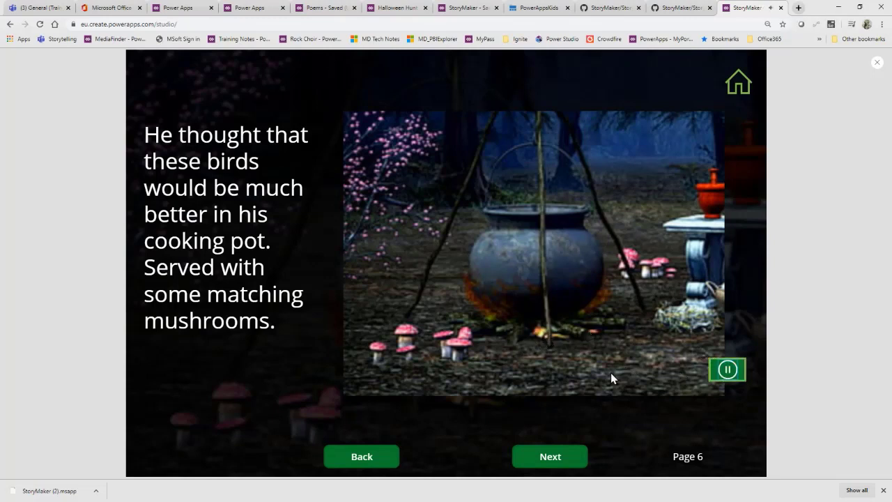
left_click(727, 370)
left_click(549, 461)
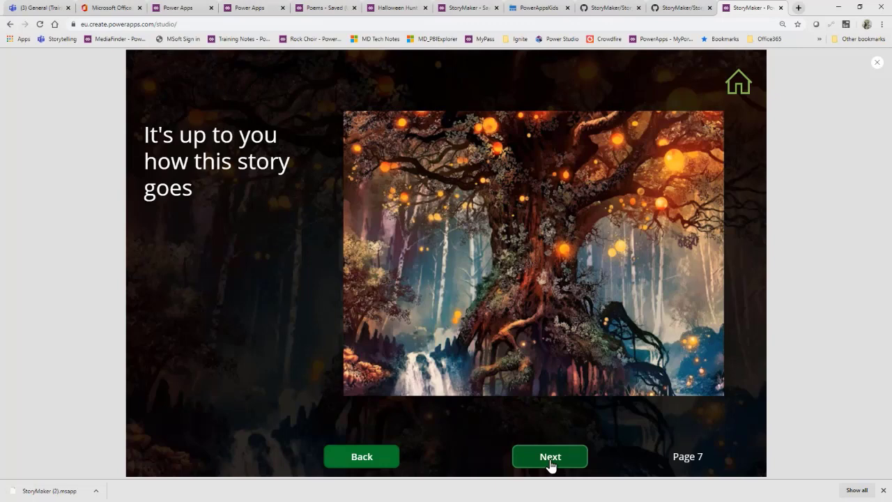
Step: Page through the rest of the story preview up to page 19
left_click(550, 462)
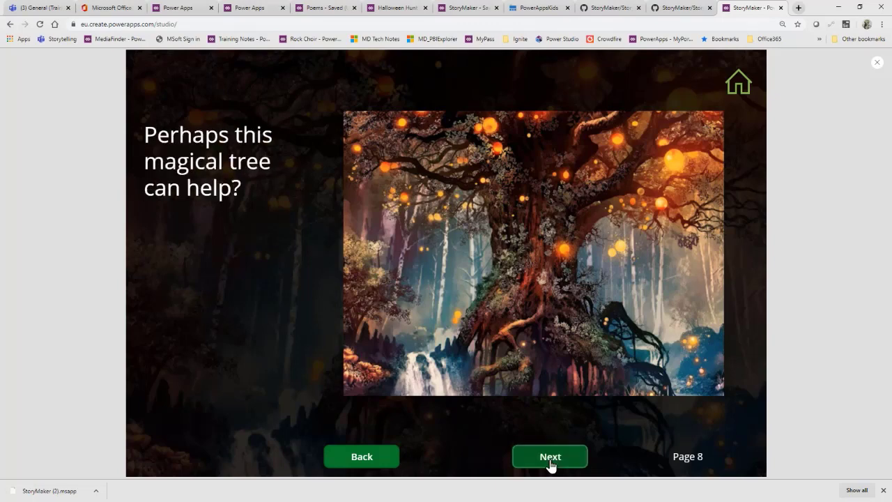
left_click(551, 461)
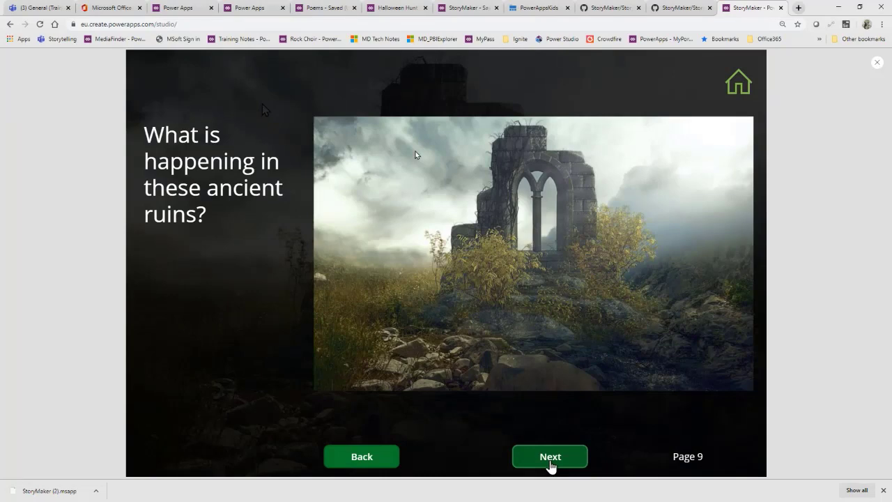
left_click(551, 461)
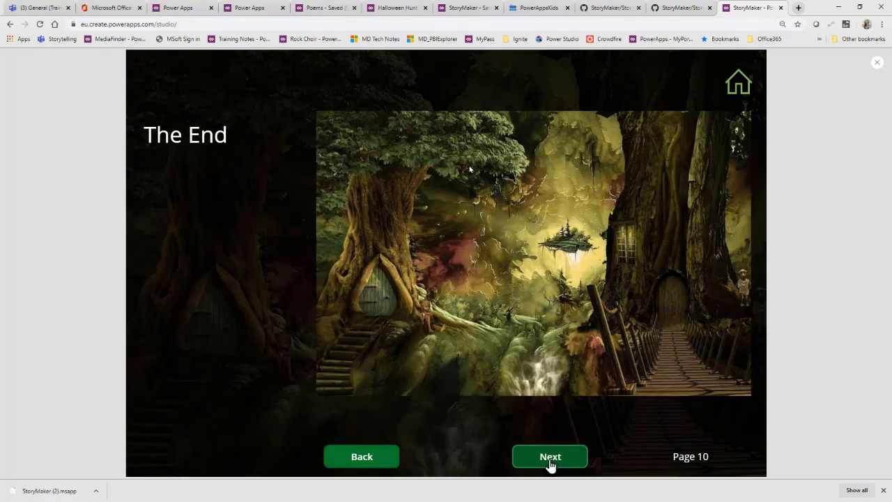
left_click(550, 463)
left_click(550, 462)
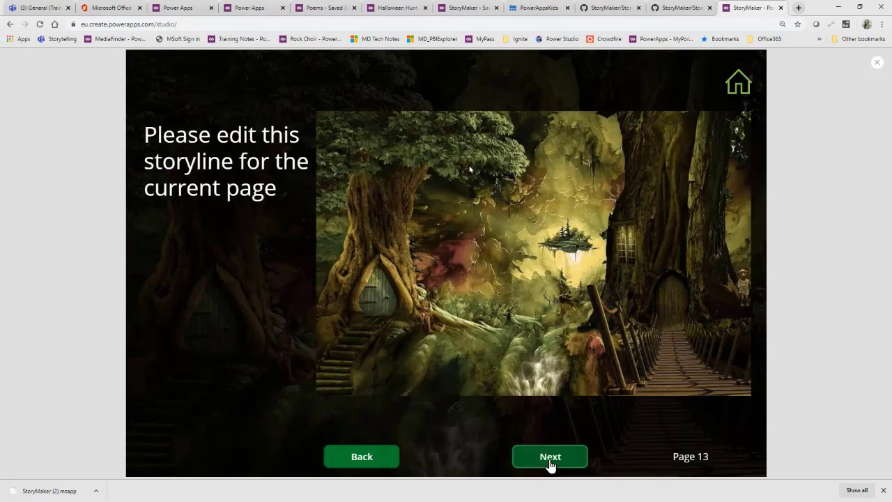
left_click(550, 462)
left_click(550, 463)
left_click(550, 462)
left_click(550, 463)
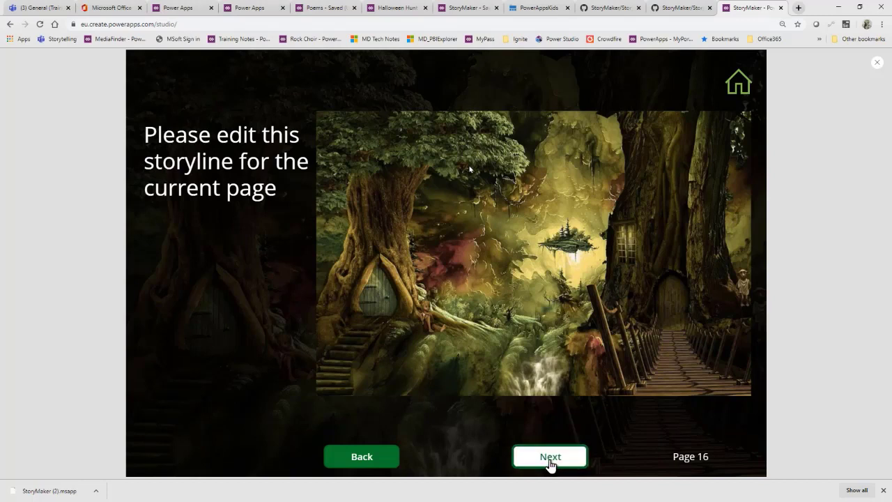
left_click(550, 463)
left_click(550, 463)
left_click(551, 463)
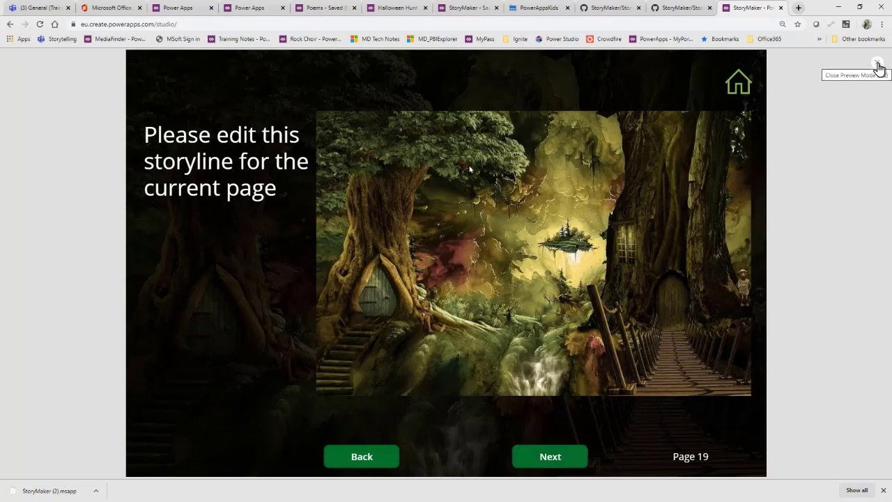
Step: Exit the preview and set the StoryImage of Screen Page_1's cmpStoryNavigation_1 component to Ruins
left_click(878, 67)
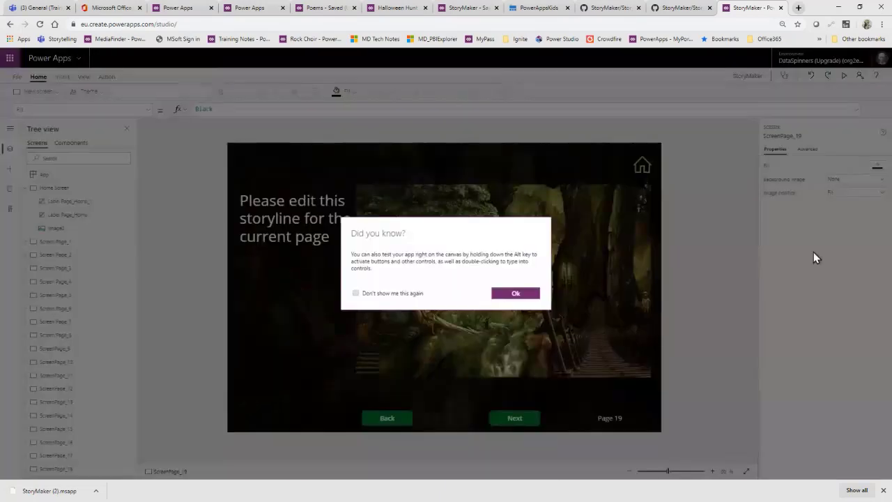
left_click(527, 297)
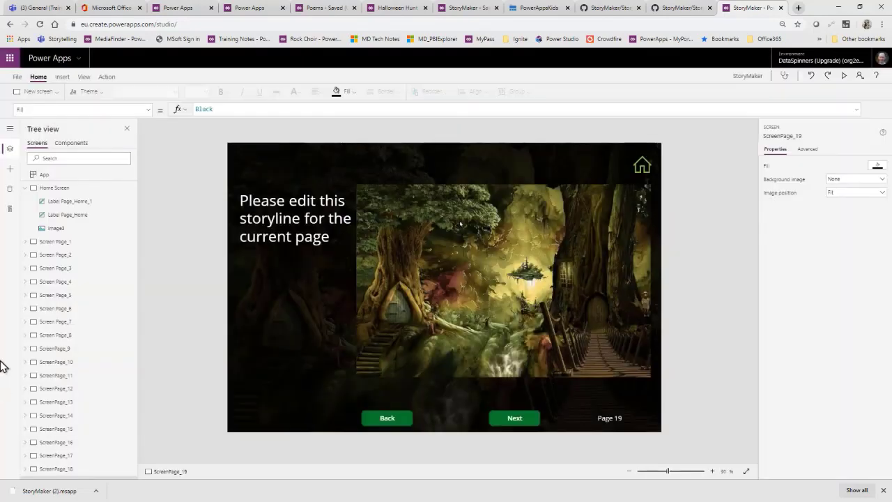
left_click(25, 242)
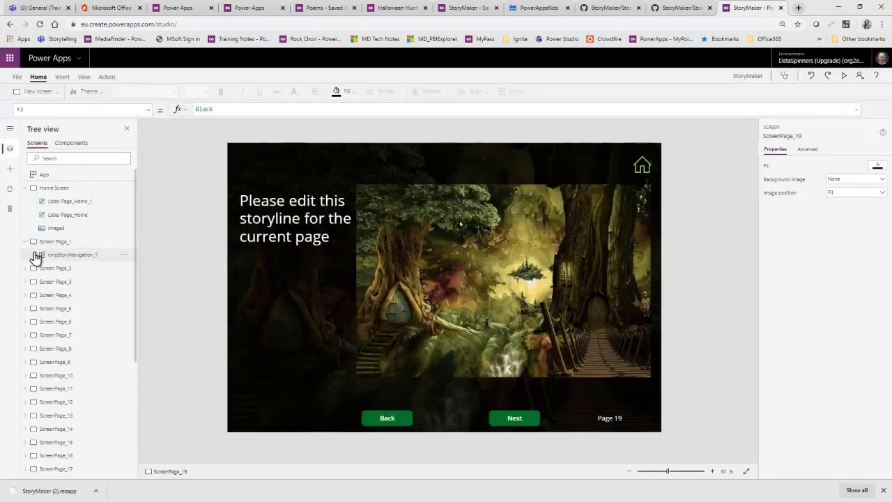
left_click(51, 257)
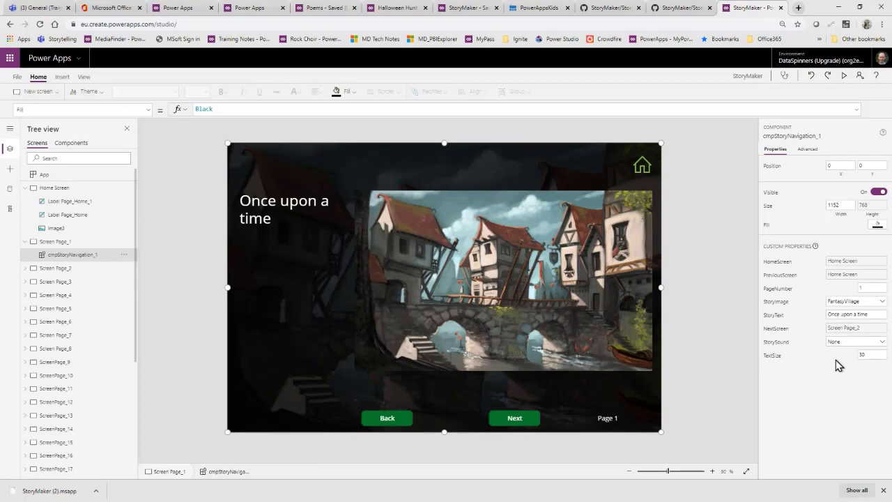
left_click(881, 304)
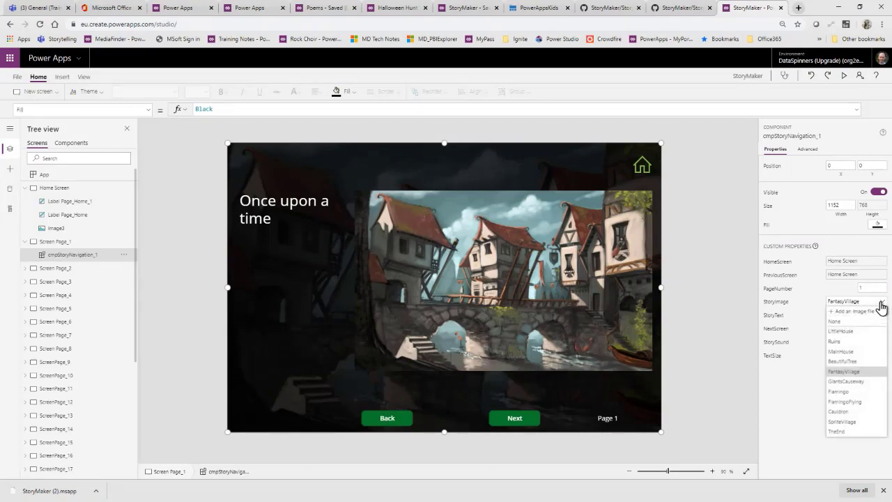
left_click(857, 343)
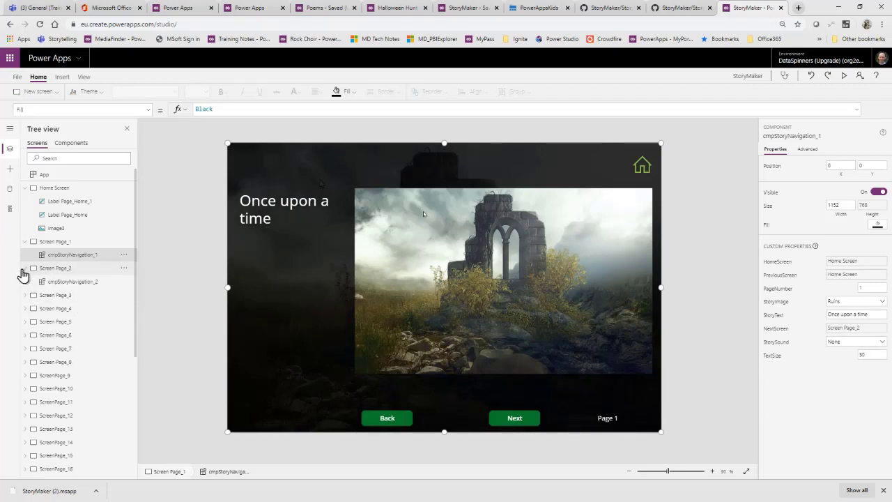
Step: Set the StoryImage of Screen Page_2's cmpStoryNavigation_2 component to Ruins
left_click(24, 269)
left_click(54, 286)
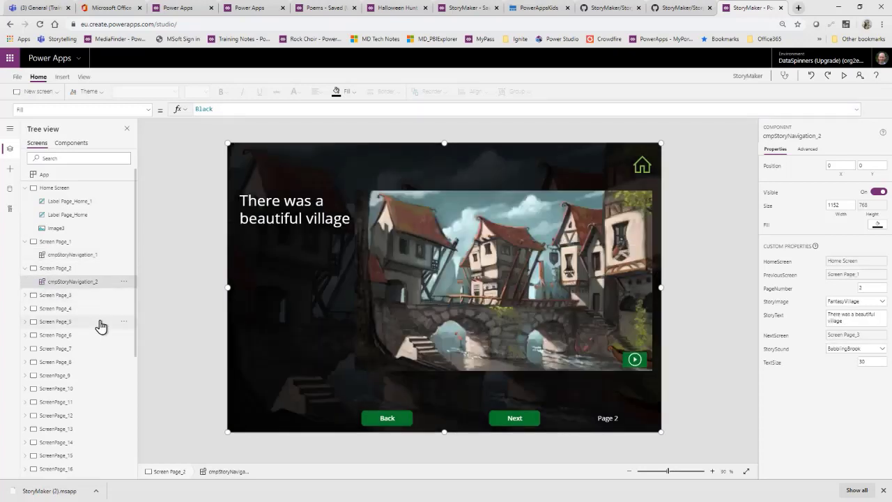
left_click(878, 302)
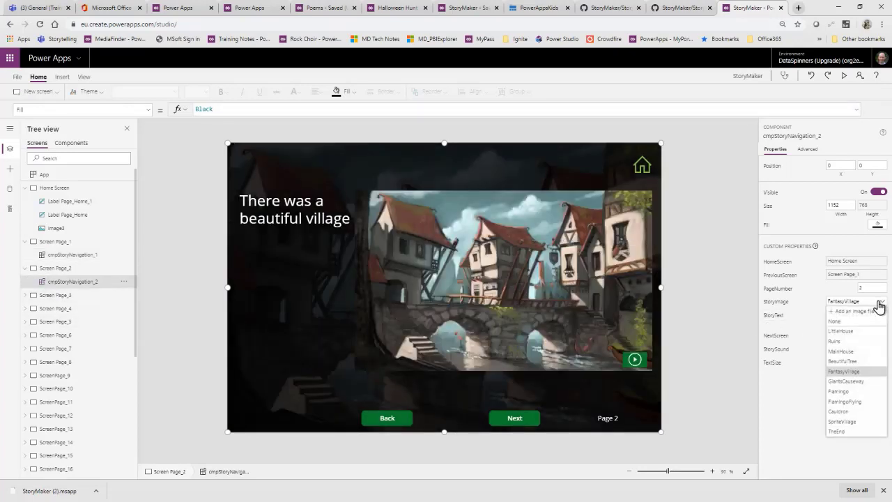
left_click(859, 342)
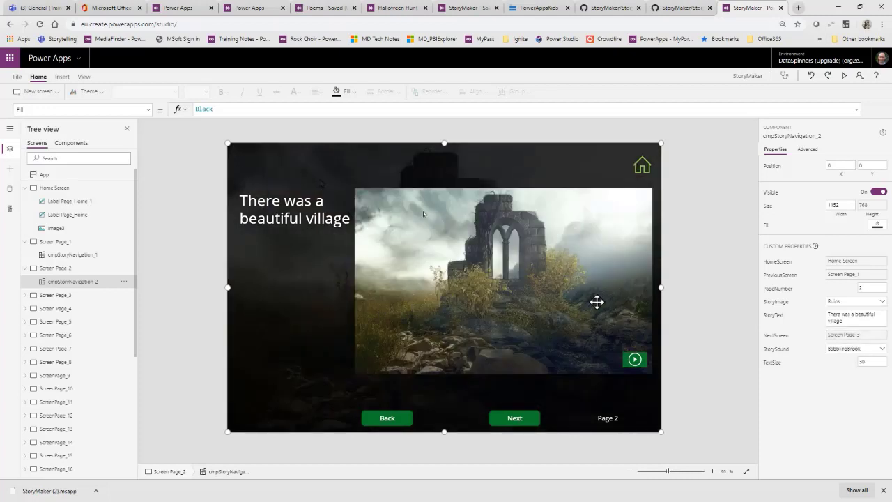
Step: Replace page 2's StoryText with "A traveller came across some ruins on his journey to see his Mum"
left_click(839, 315)
left_click_drag(841, 318, 810, 314)
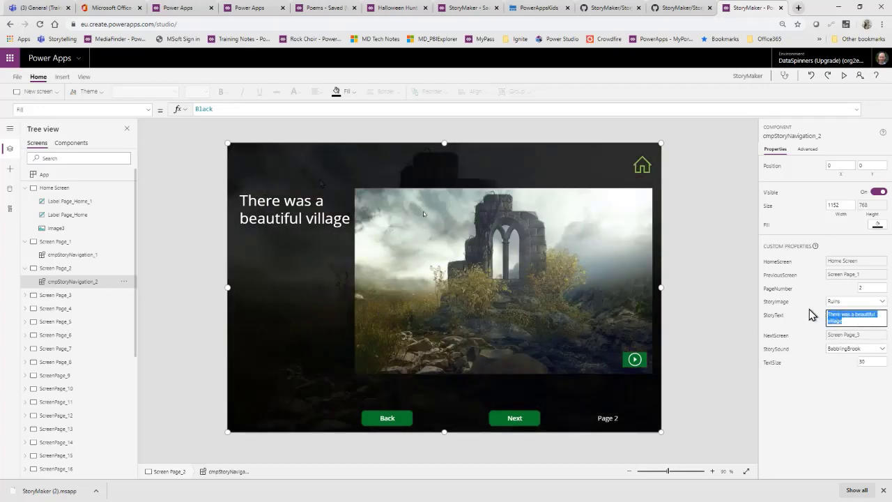
left_click(803, 310)
left_click(851, 315)
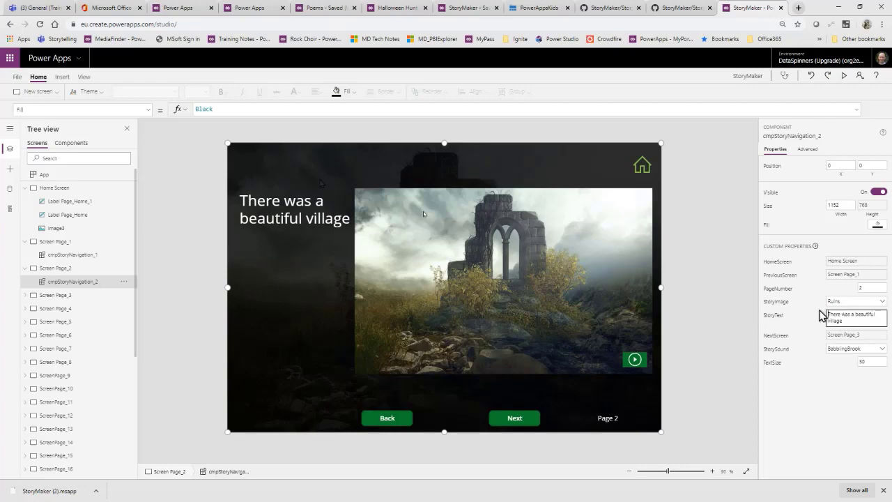
triple_click(847, 322)
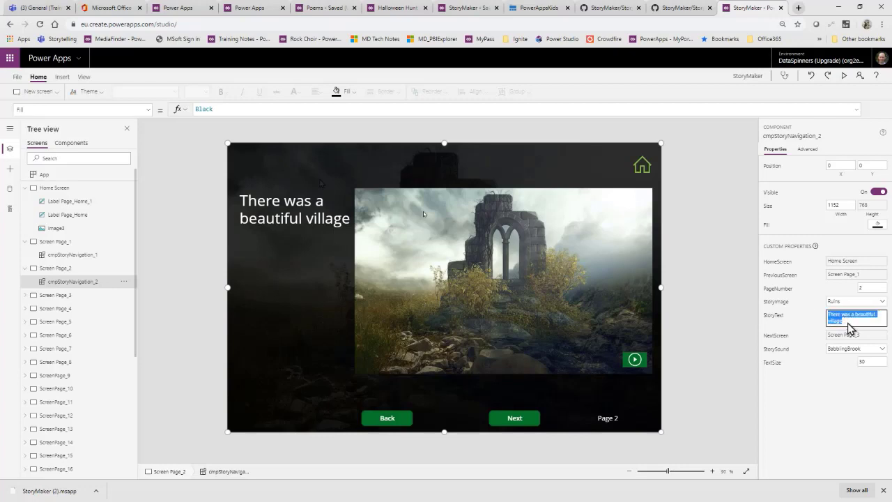
type("A travel")
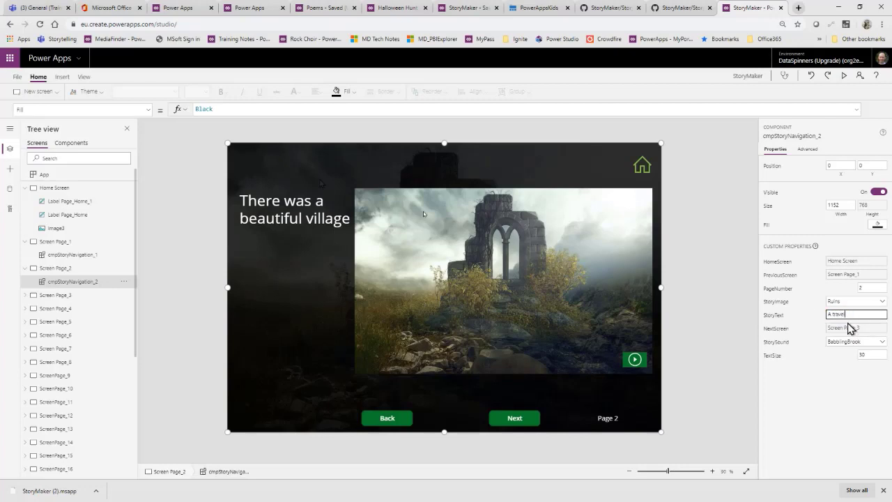
type("ler came across some ru")
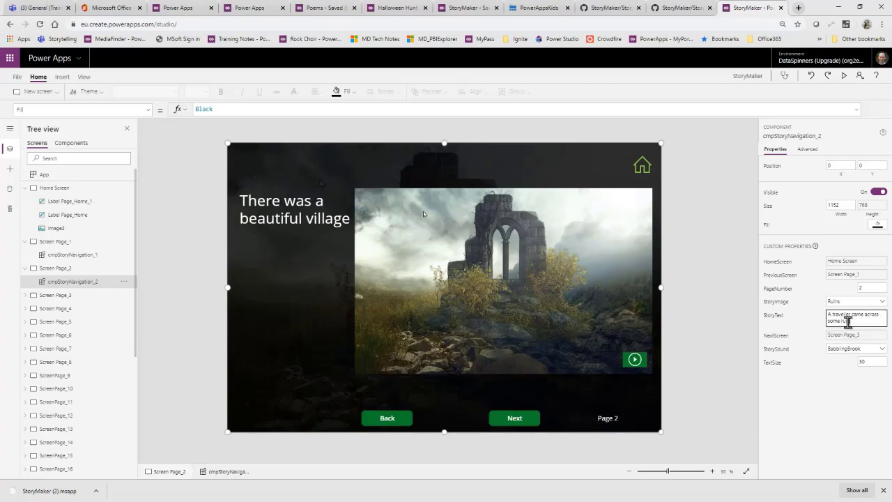
type("ins on his journey to see")
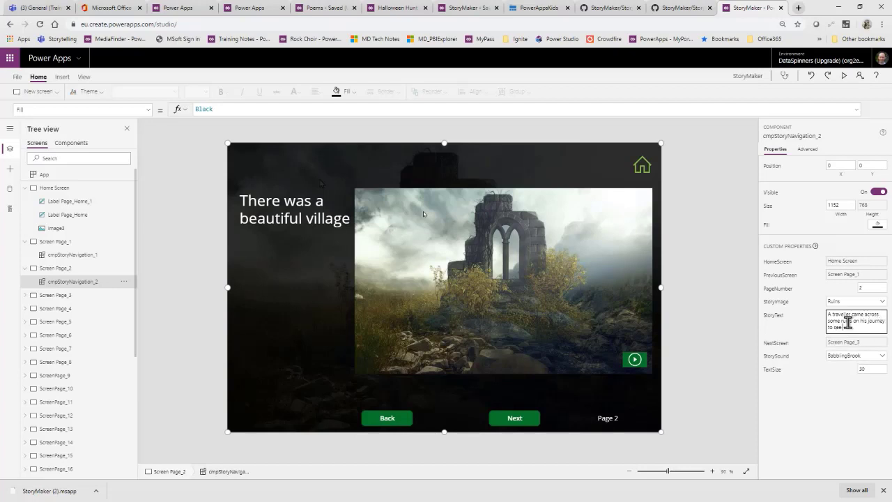
type(" h")
key("BackSpace")
type("s Mum")
left_click(774, 326)
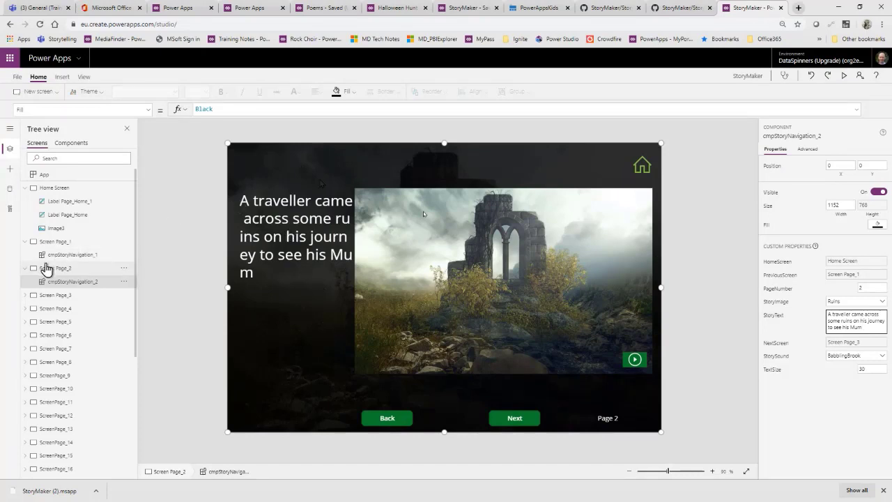
Step: Check page 1's component, and set cmpStoryNavigation_2's StorySound to Jungle and its TextSize to 20
left_click(52, 255)
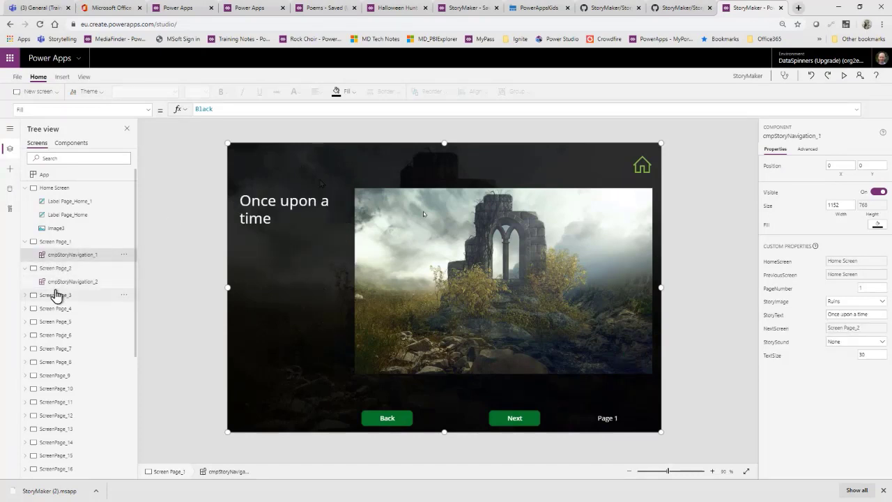
left_click(57, 283)
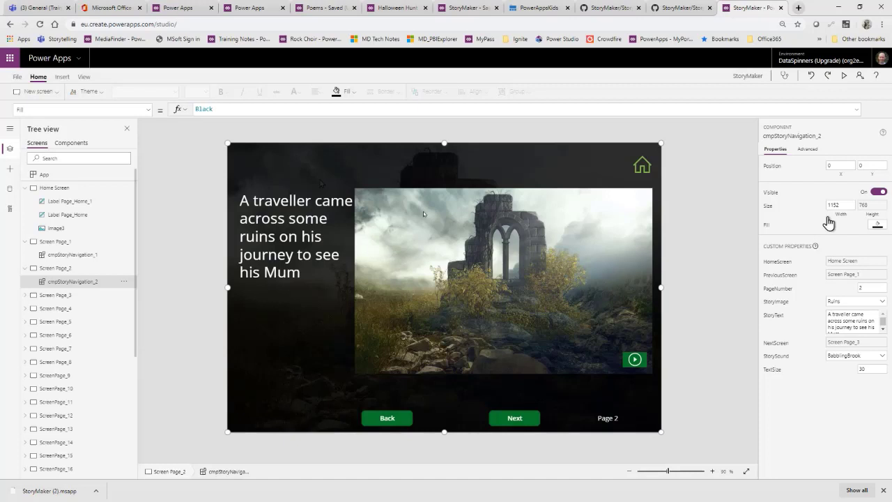
left_click(867, 356)
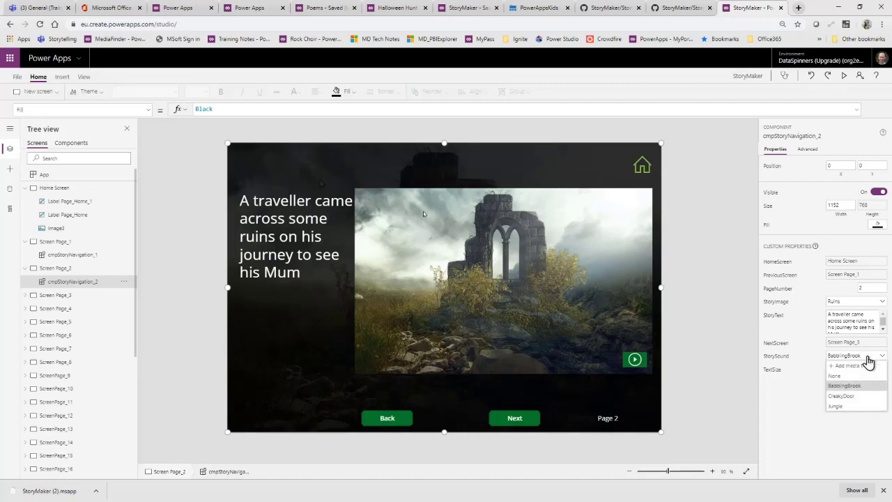
left_click(849, 409)
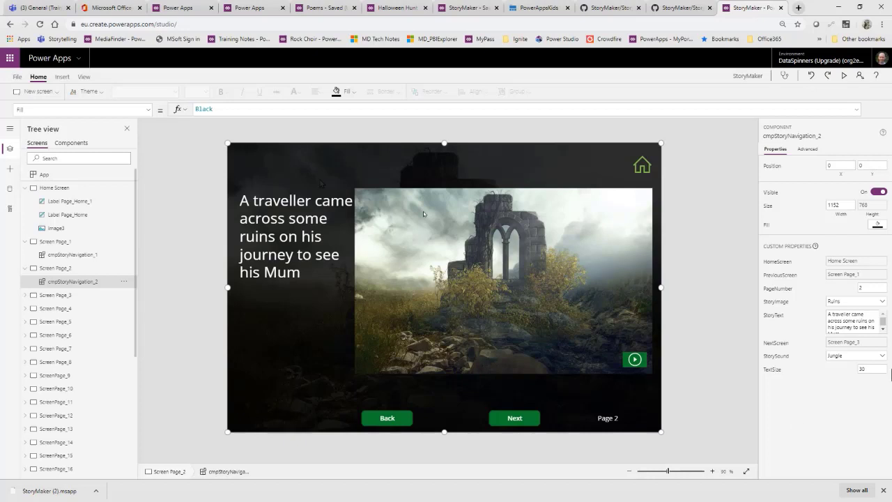
left_click_drag(872, 368, 859, 366)
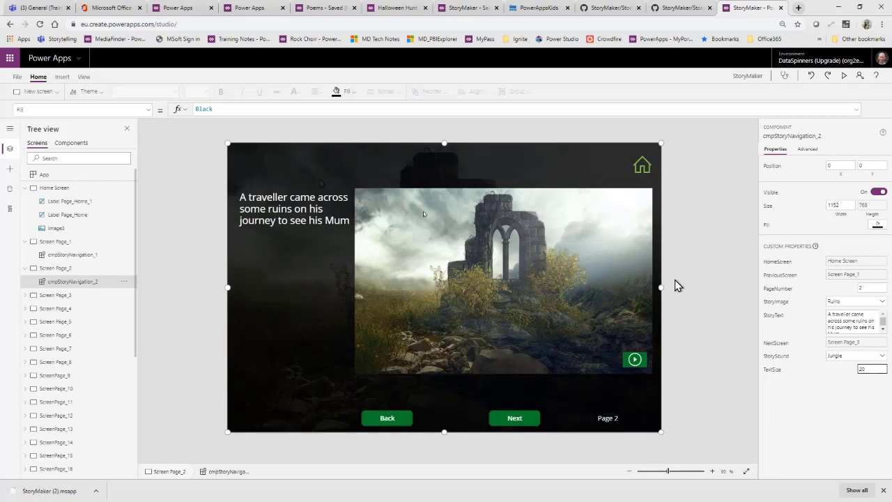
Step: Set the NextScreen of ScreenPage_9's cmpStoryNavigation_9 component to ScreenPage_TheEnd
left_click(82, 388)
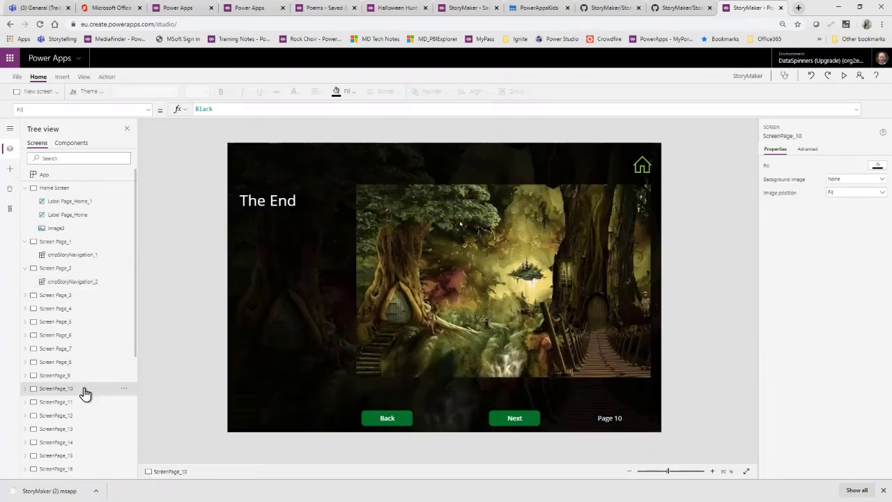
left_click(80, 377)
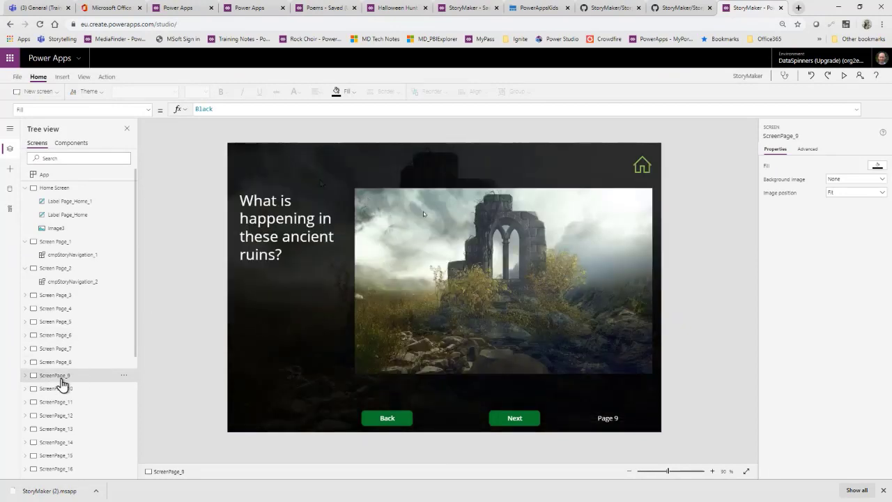
left_click(24, 376)
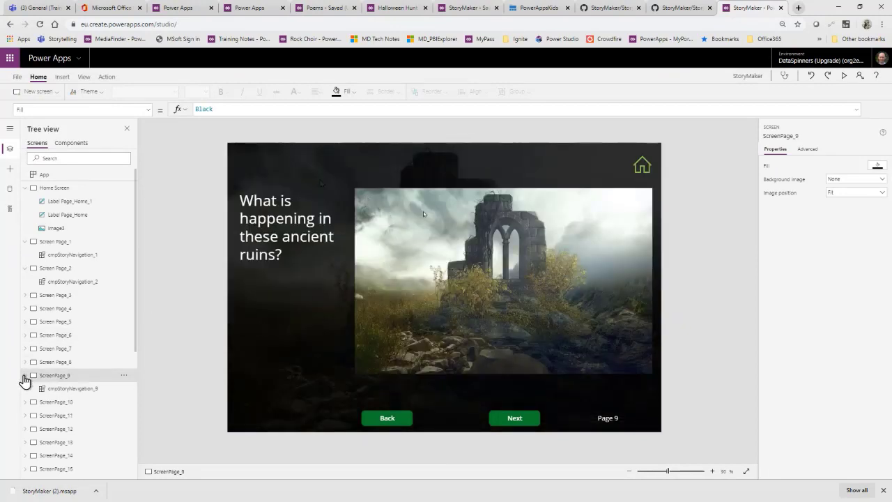
left_click(76, 388)
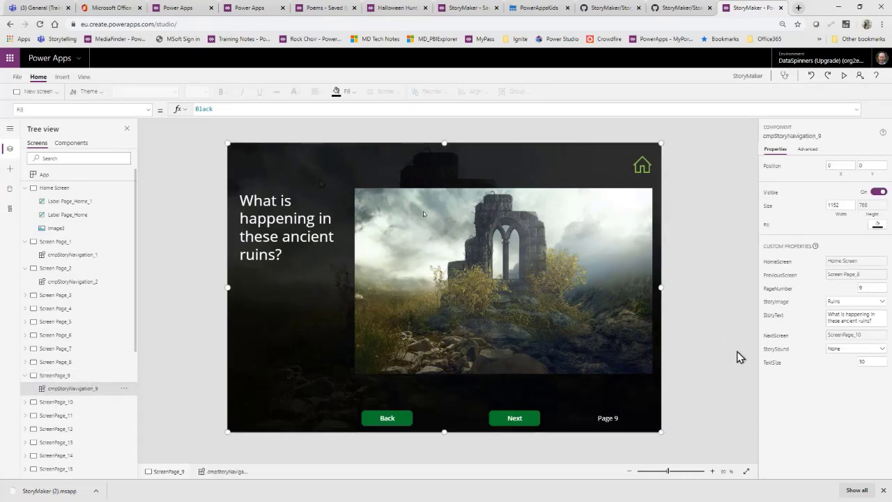
left_click(845, 337)
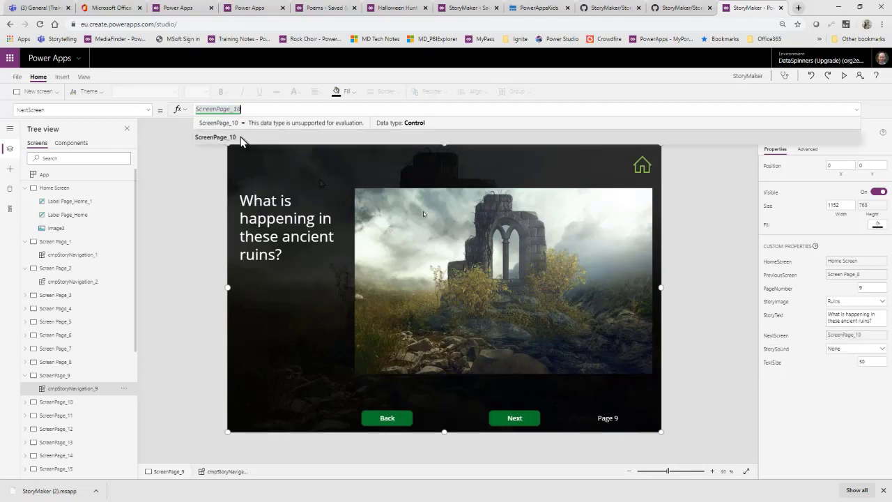
scroll(111, 358, "down", 5)
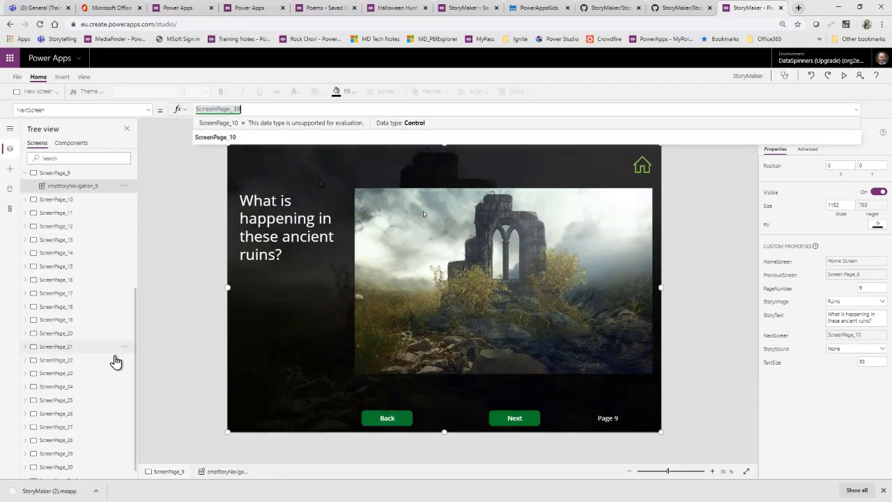
scroll(115, 358, "down", 1)
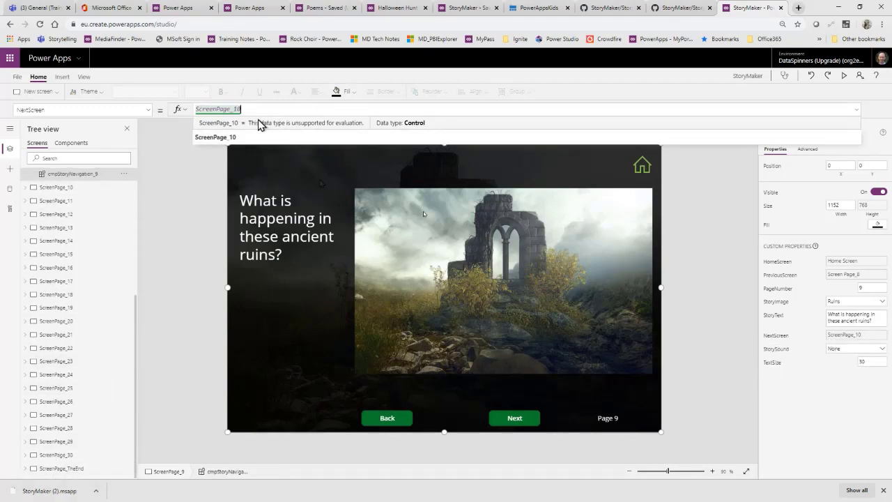
type("scrn")
key("ctrl+a")
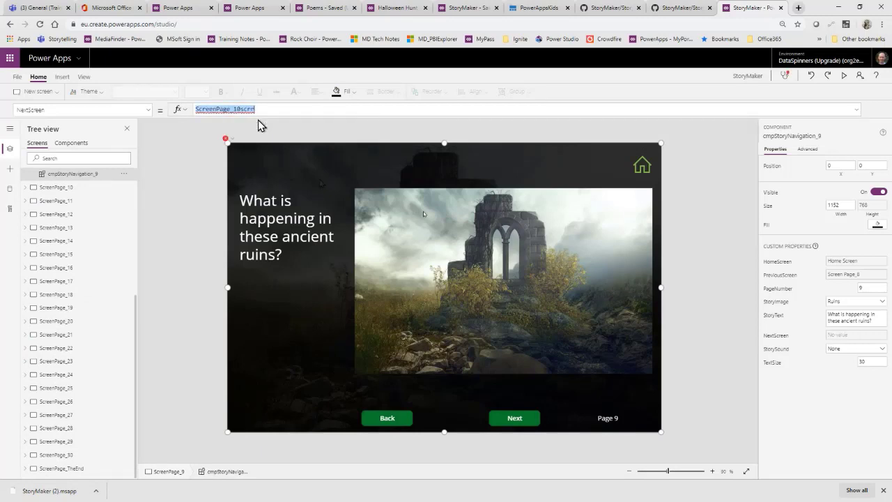
type("the")
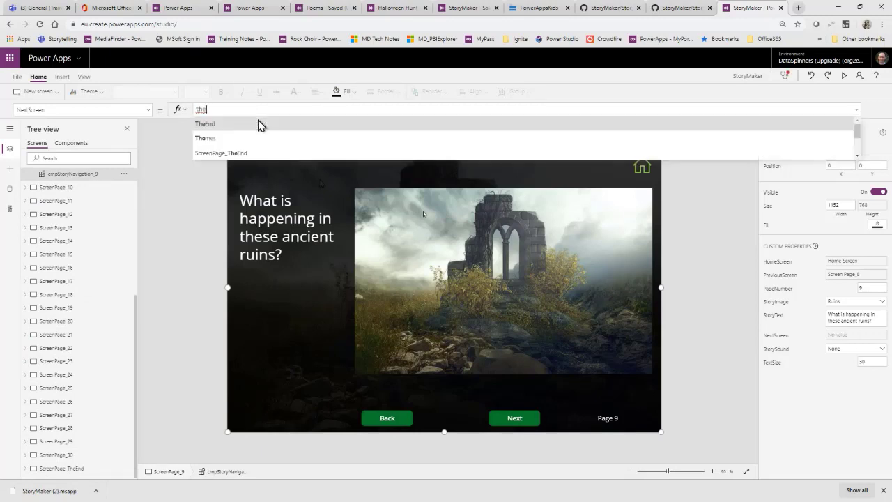
left_click(240, 153)
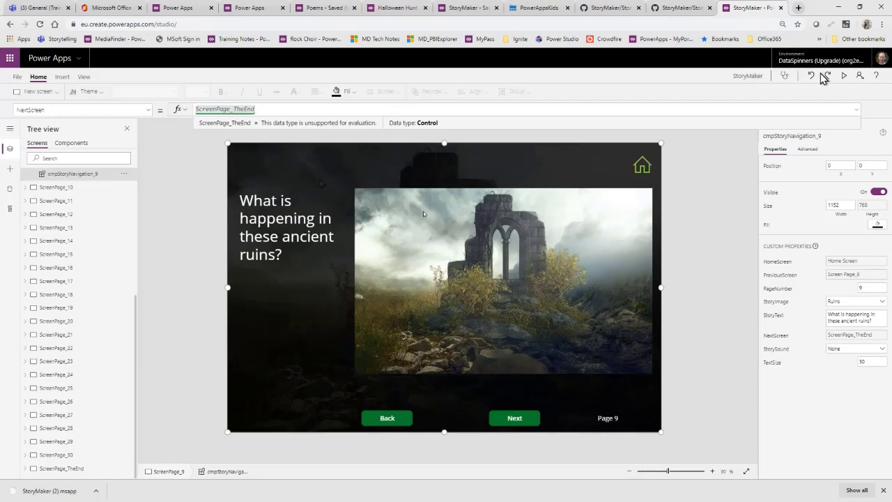
Step: Preview the story from page 9 through the ending screen back to the home screen, and close the preview and its tip
left_click(845, 78)
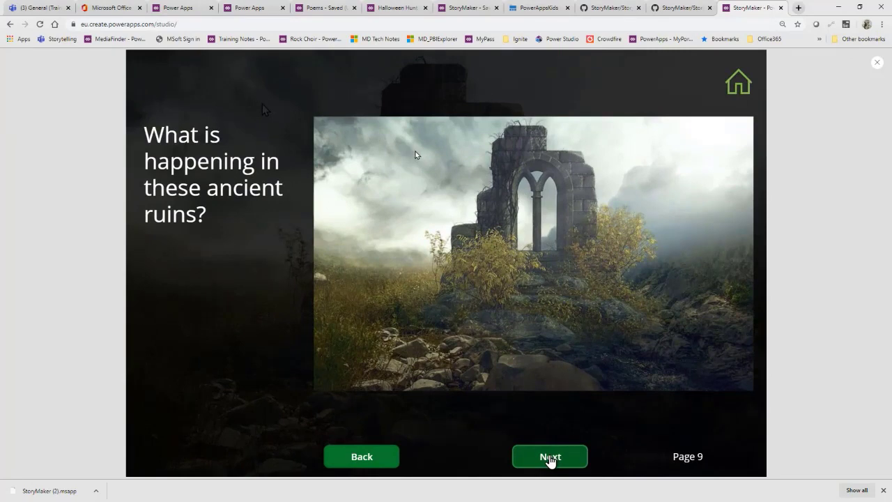
left_click(550, 457)
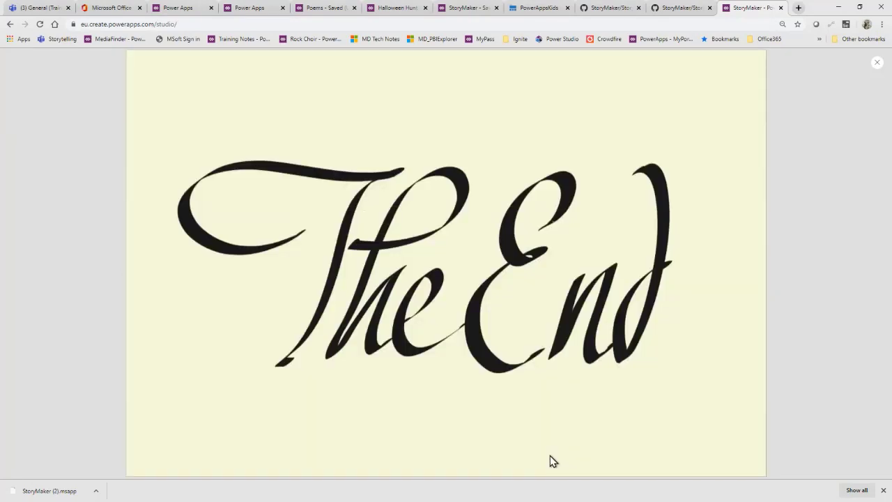
left_click(515, 225)
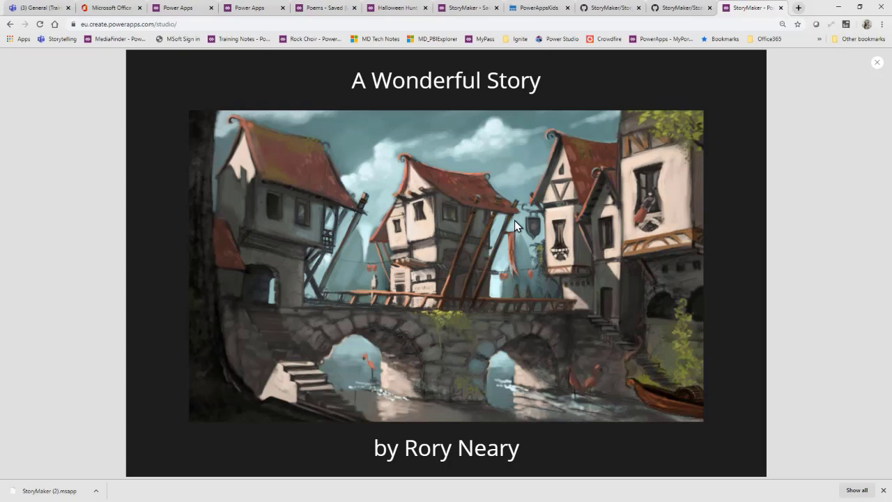
left_click(877, 63)
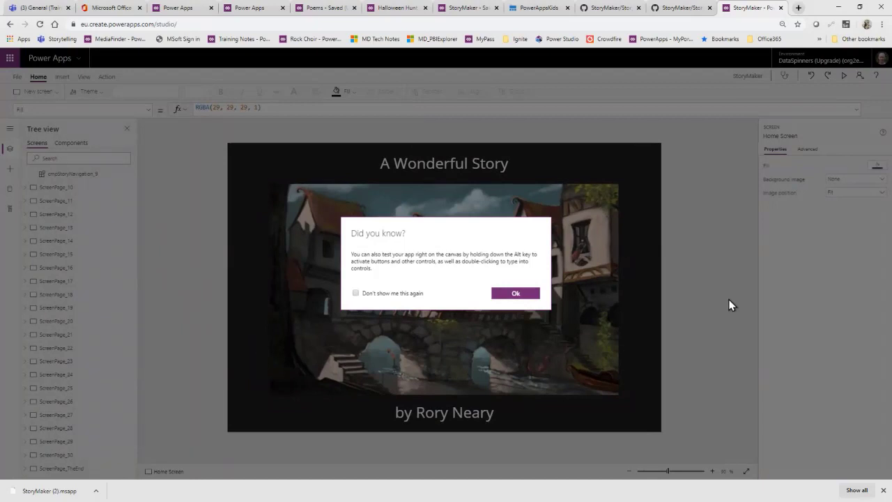
left_click(516, 293)
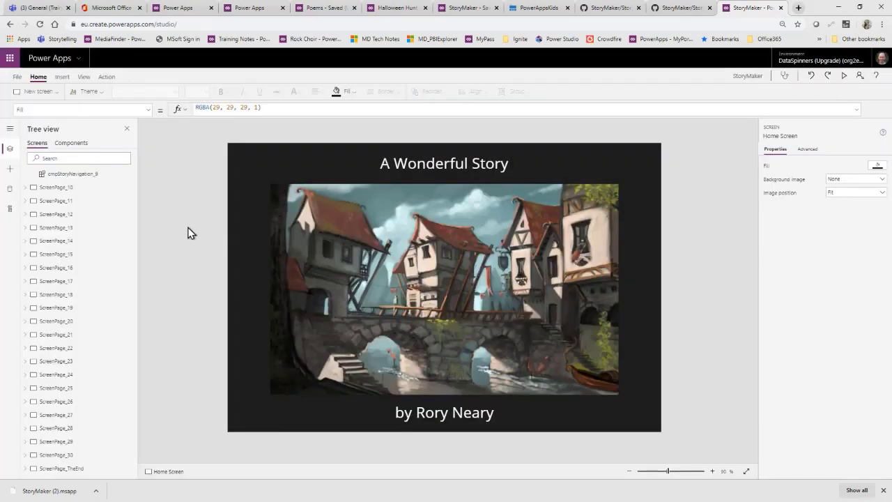
Step: Upload the TowerBridge image from the Downloads folder to the app's media and return to the editor
left_click(17, 78)
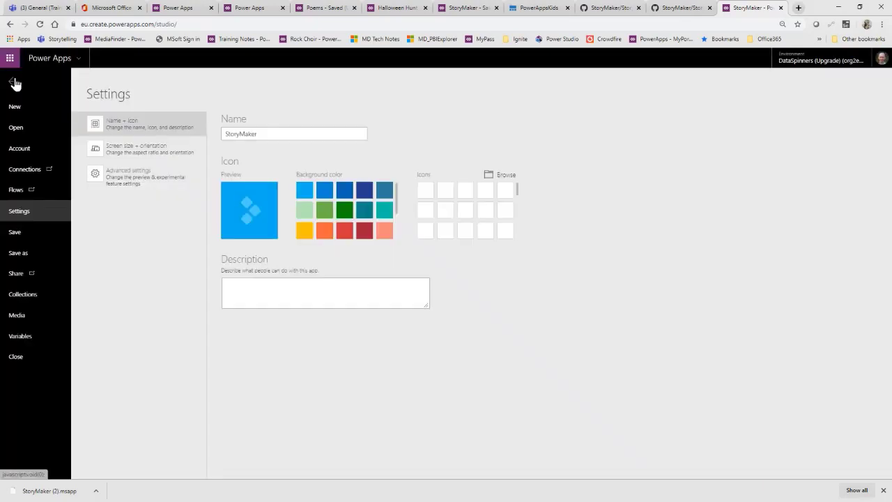
left_click(27, 320)
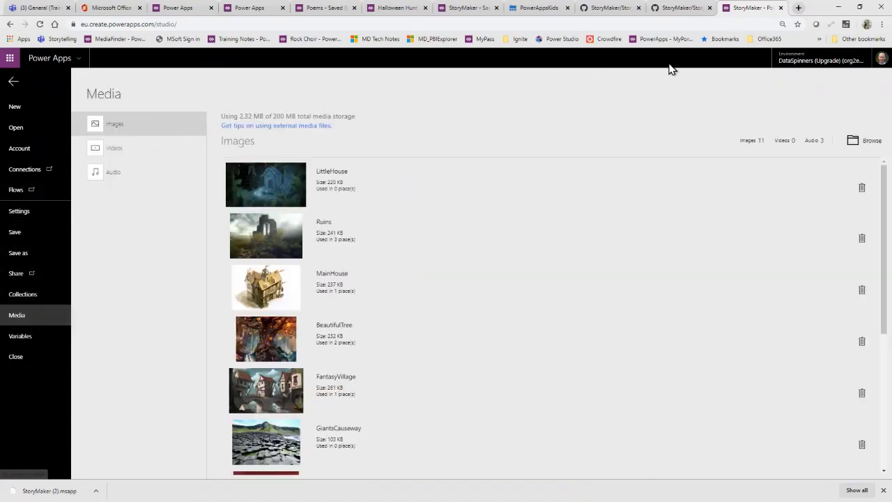
left_click(862, 142)
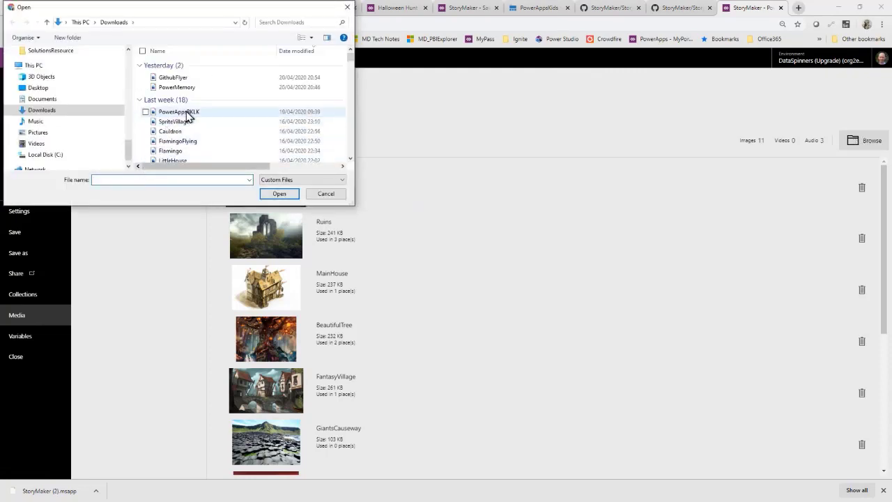
scroll(189, 115, "down", 2)
scroll(187, 115, "down", 1)
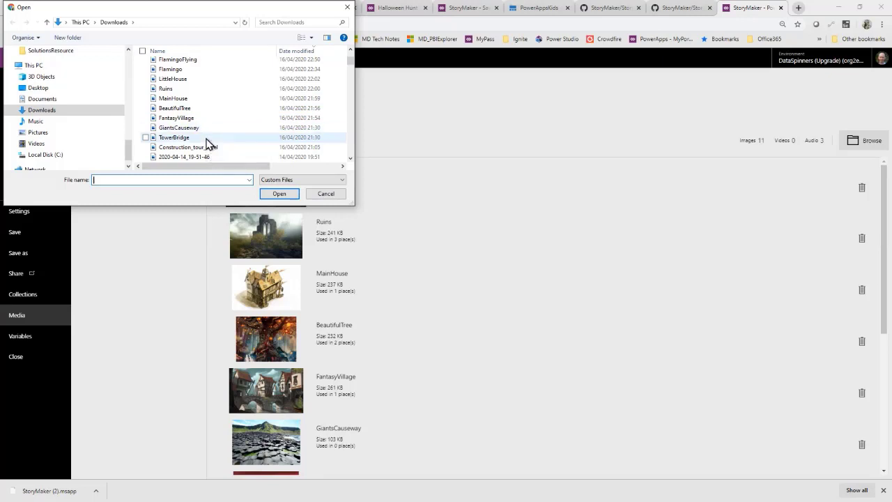
left_click(199, 137)
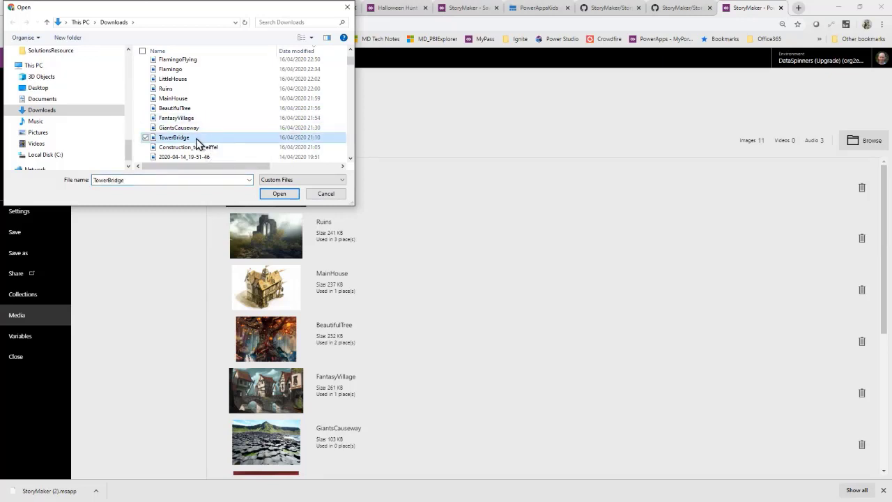
left_click(280, 194)
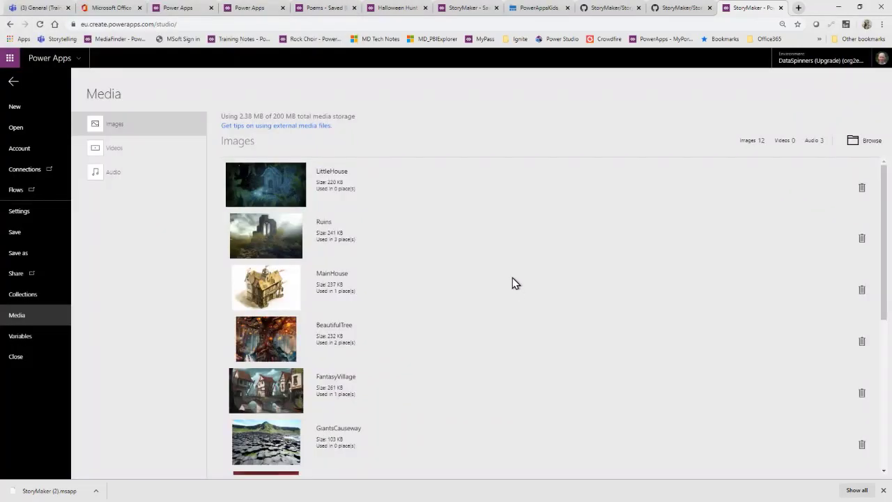
scroll(512, 282, "down", 5)
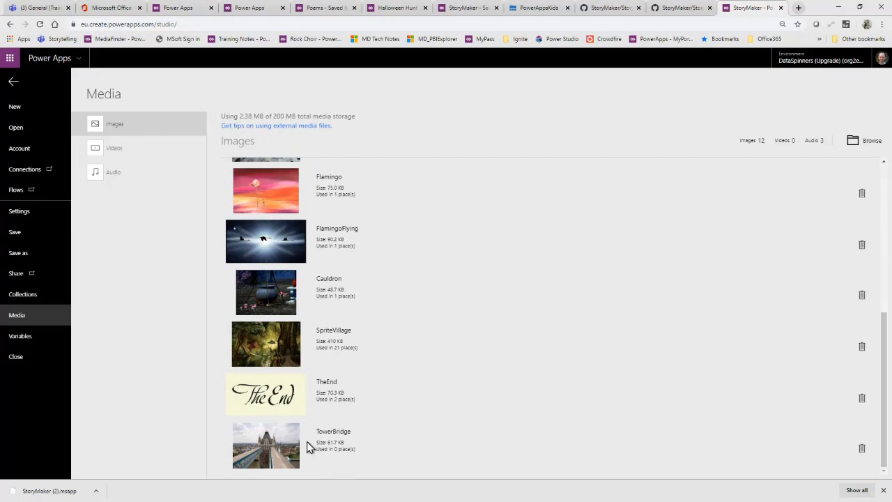
left_click(12, 84)
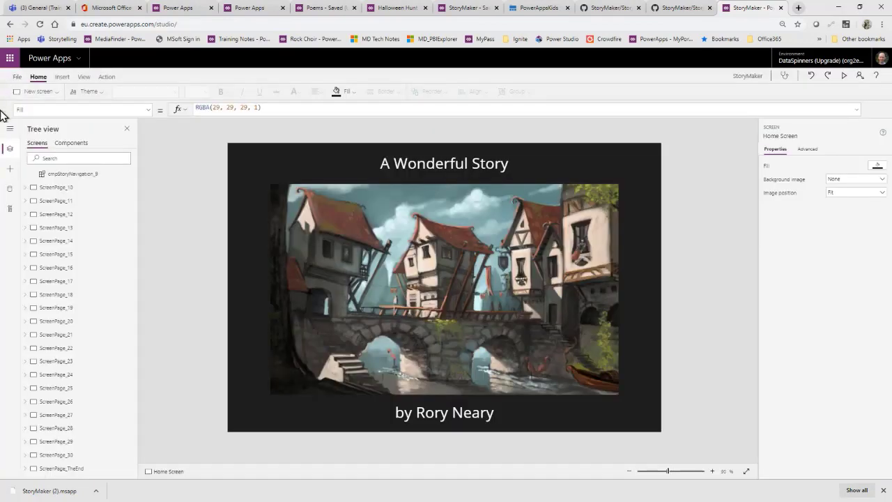
Step: Set the StoryImage of Screen Page_1's cmpStoryNavigation_1 component to TowerBridge
left_click(466, 290)
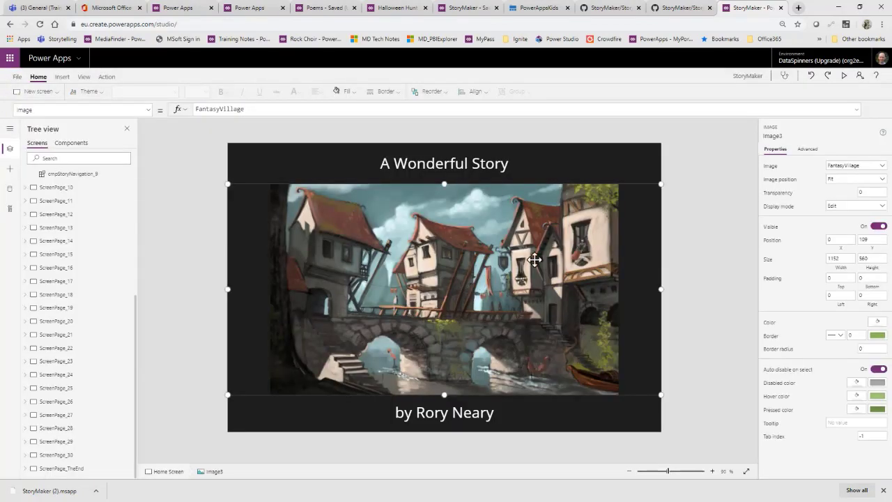
scroll(81, 220, "up", 3)
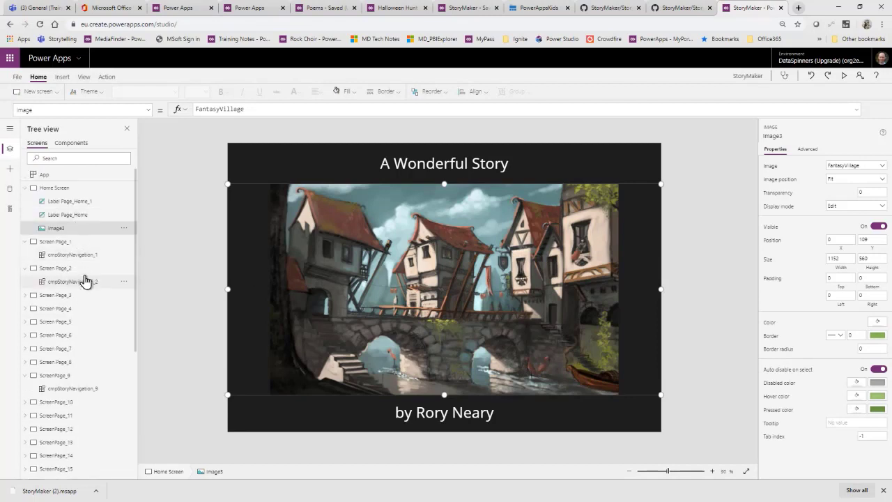
left_click(70, 242)
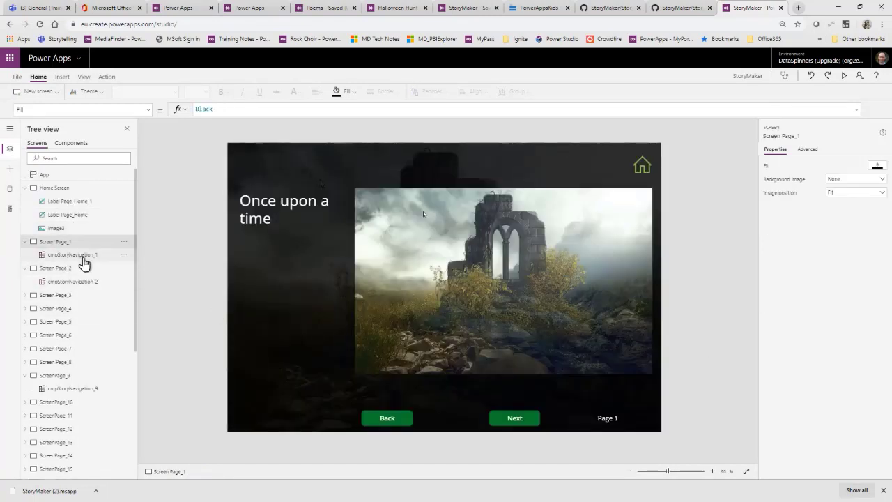
left_click(81, 258)
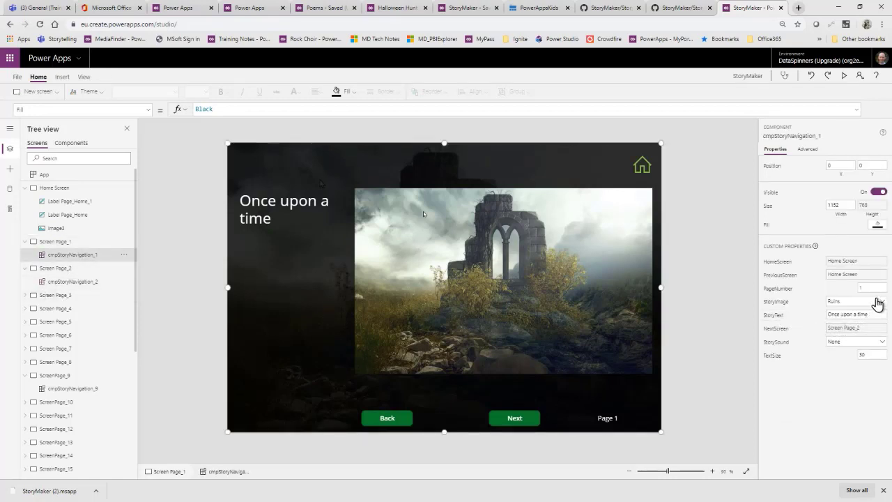
left_click(878, 304)
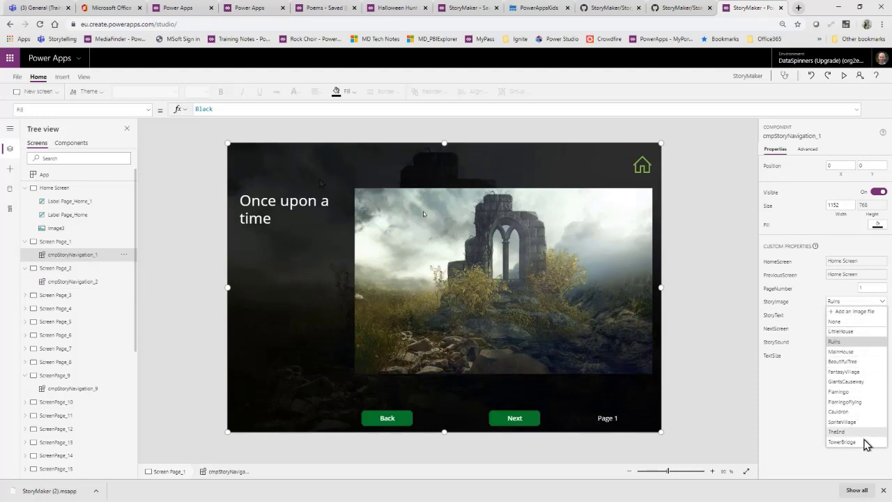
left_click(863, 441)
left_click(716, 305)
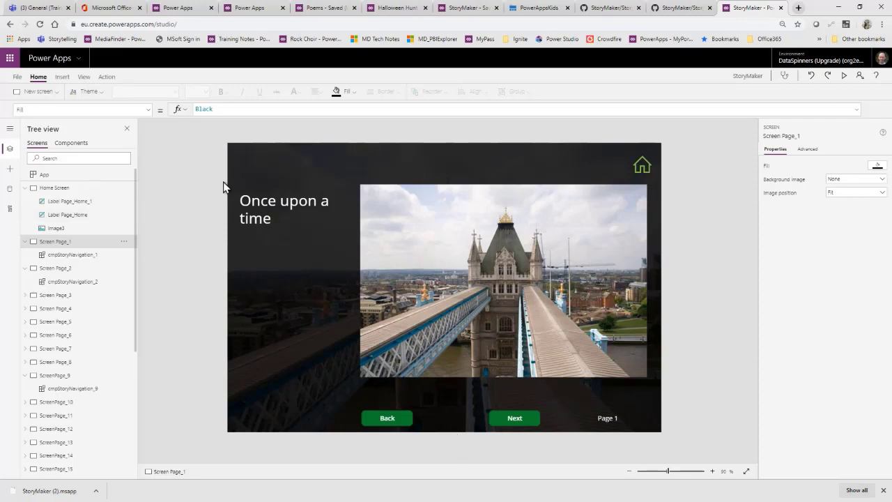
Step: Insert an image control on Screen Page_1, place it over the bridge picture at about X 850, Y 435, and clear its Image formula
left_click(62, 80)
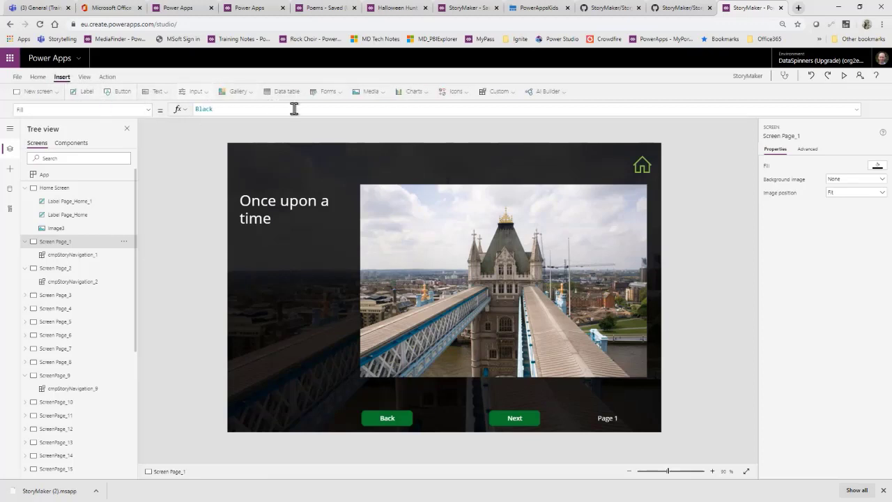
left_click(371, 93)
left_click(376, 108)
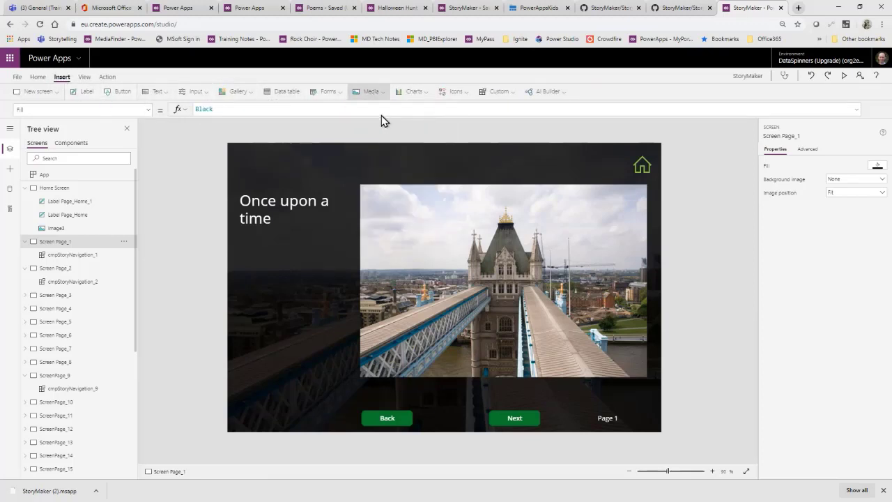
left_click_drag(249, 176, 561, 324)
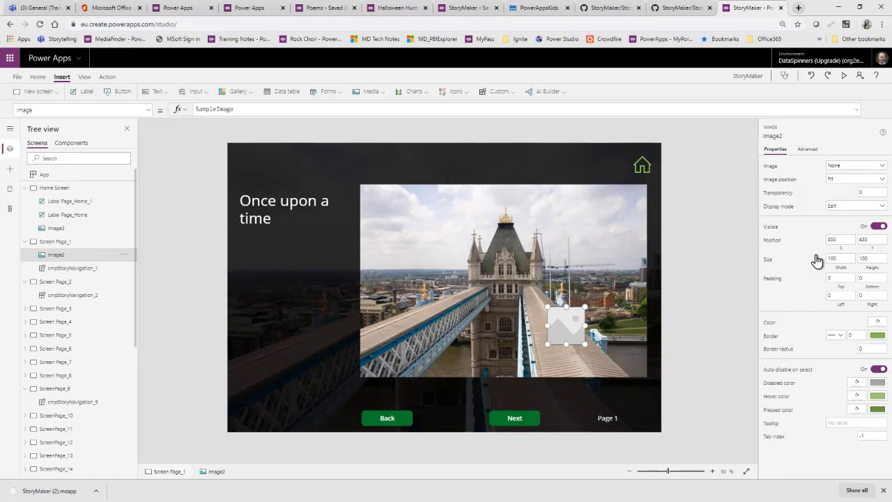
left_click(259, 110)
double_click(259, 110)
key("BackSpace")
Step: Look through the images stored in the app's media for a picture name, and return to the editor
left_click(19, 78)
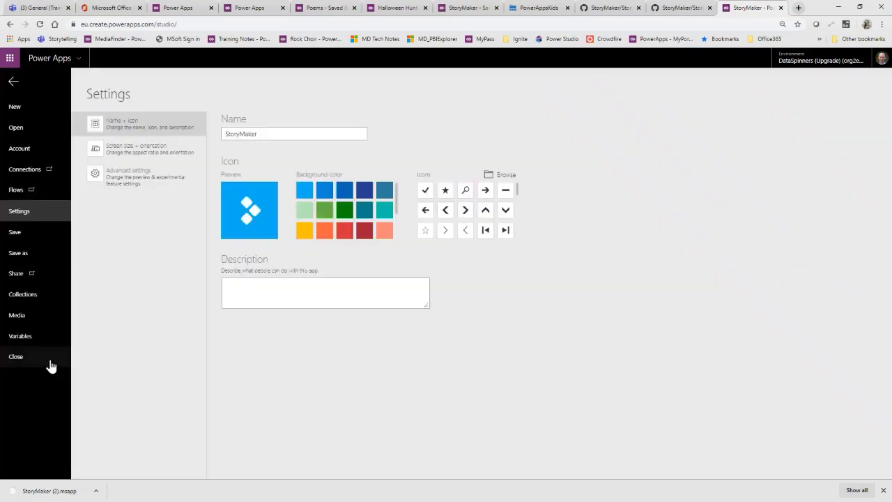
left_click(28, 317)
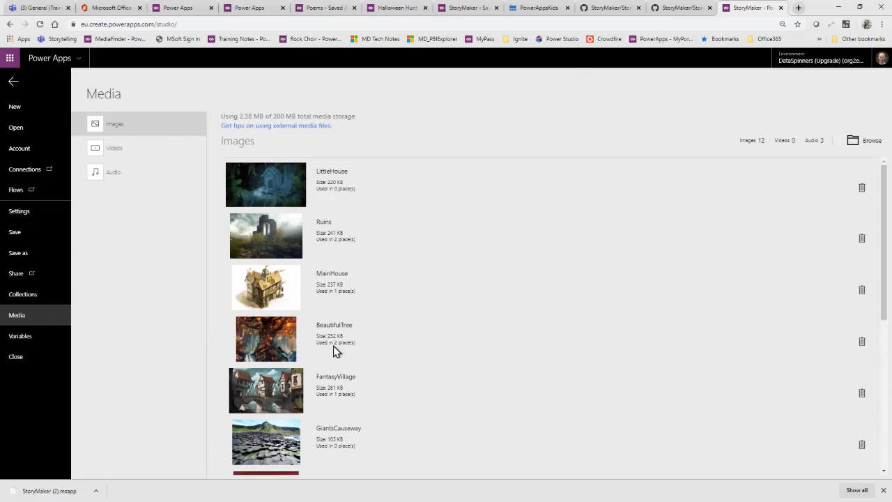
scroll(322, 393, "down", 1)
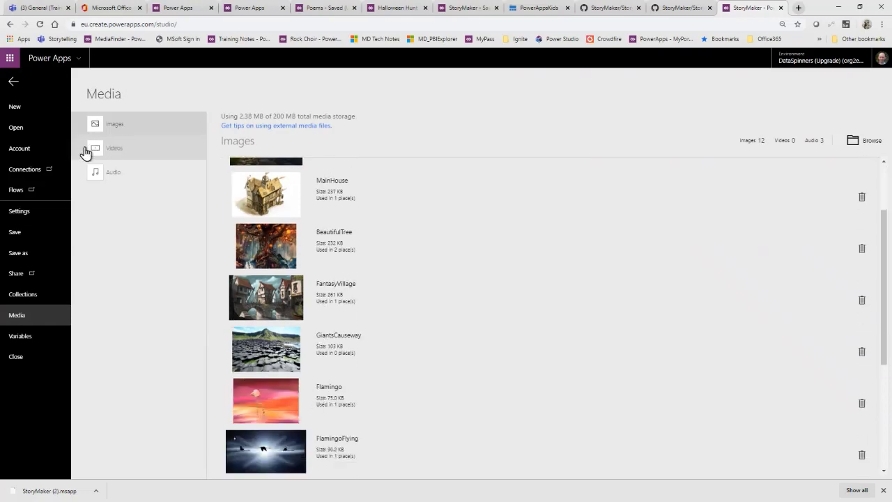
left_click(13, 83)
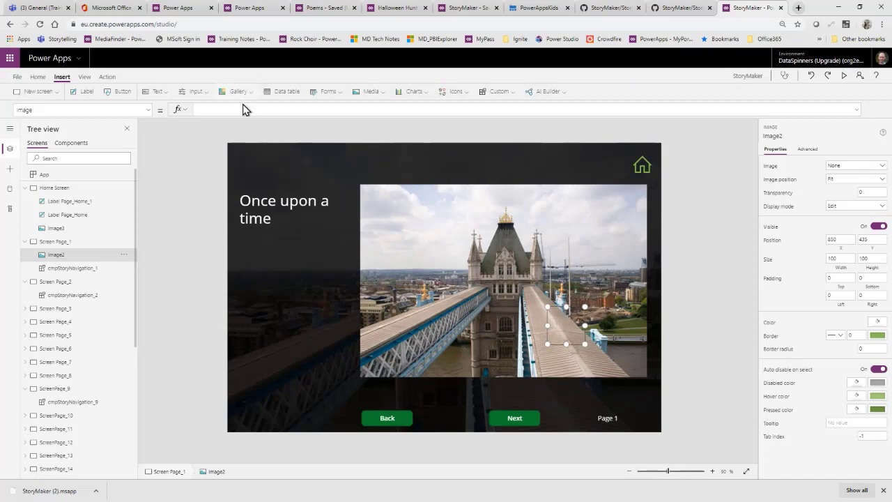
Step: Set the Image formula of the new image control on Screen Page_1 to Flamingo
type("la uni")
key("BackSpace")
key("BackSpace")
key("BackSpace")
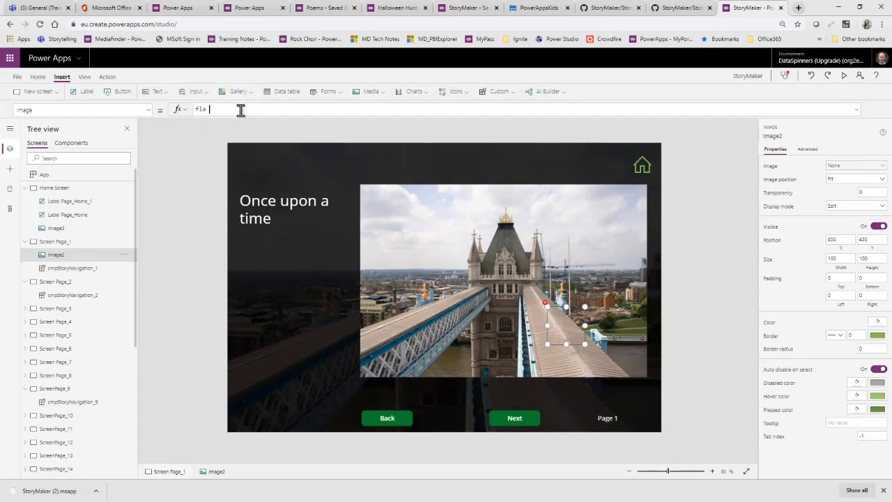
key("BackSpace")
type("m")
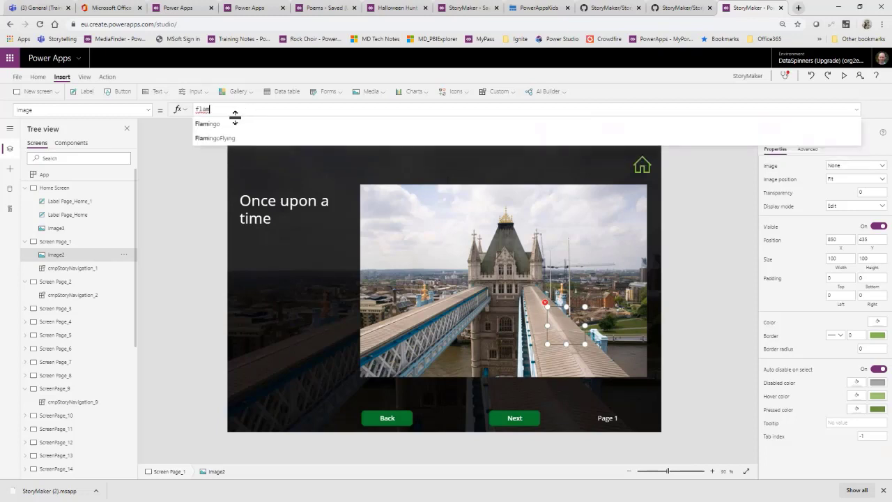
left_click(234, 124)
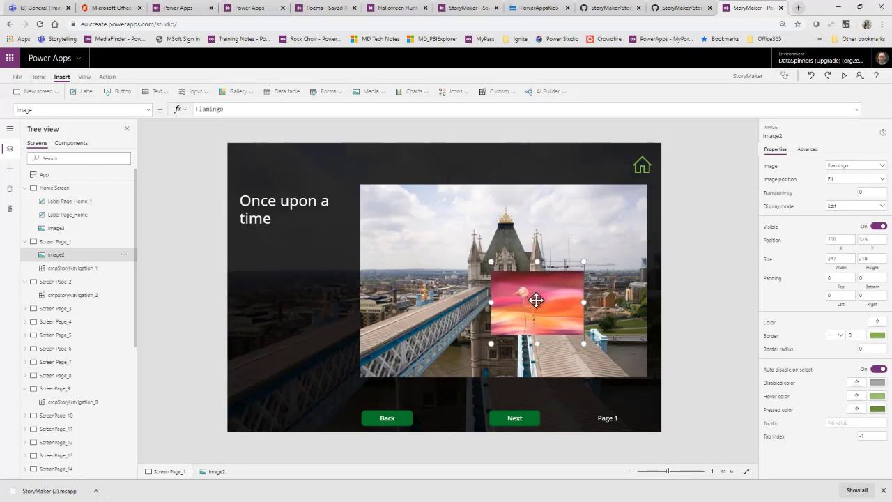
Step: Shrink the flamingo image to about 138 wide by 144 high and place it over the lower-right part of the bridge picture
left_click_drag(534, 299, 597, 337)
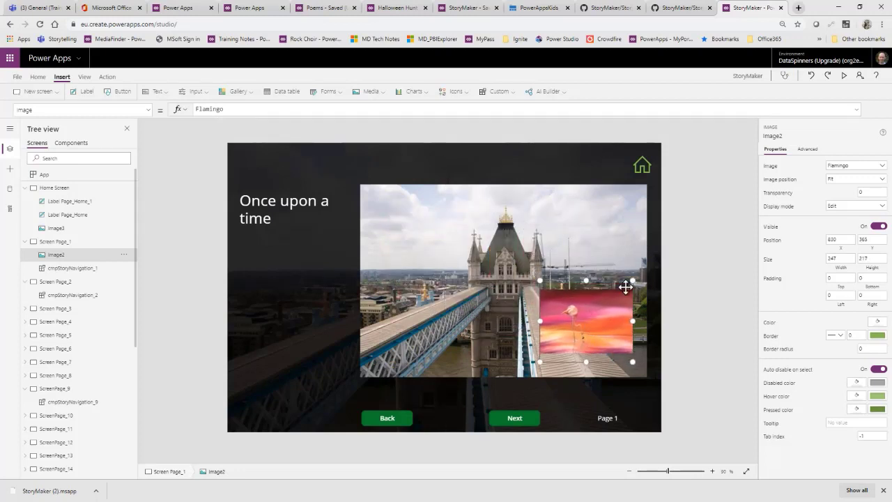
left_click_drag(633, 280, 591, 308)
left_click_drag(564, 347, 580, 340)
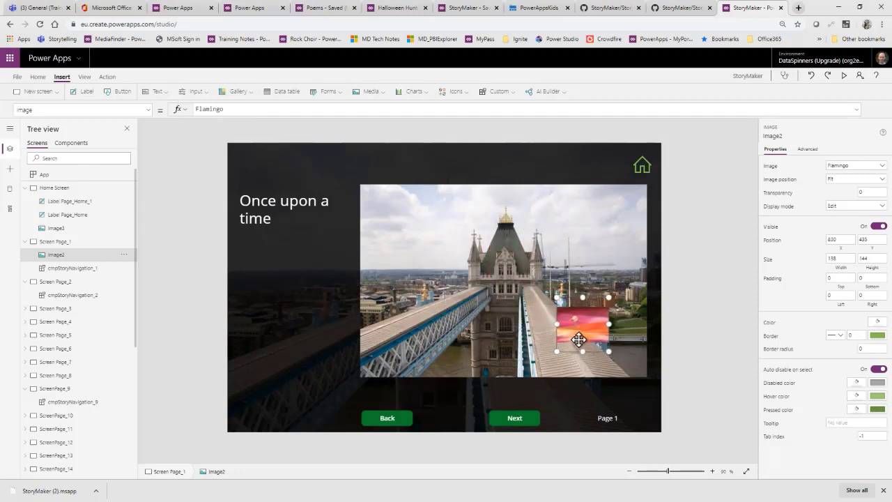